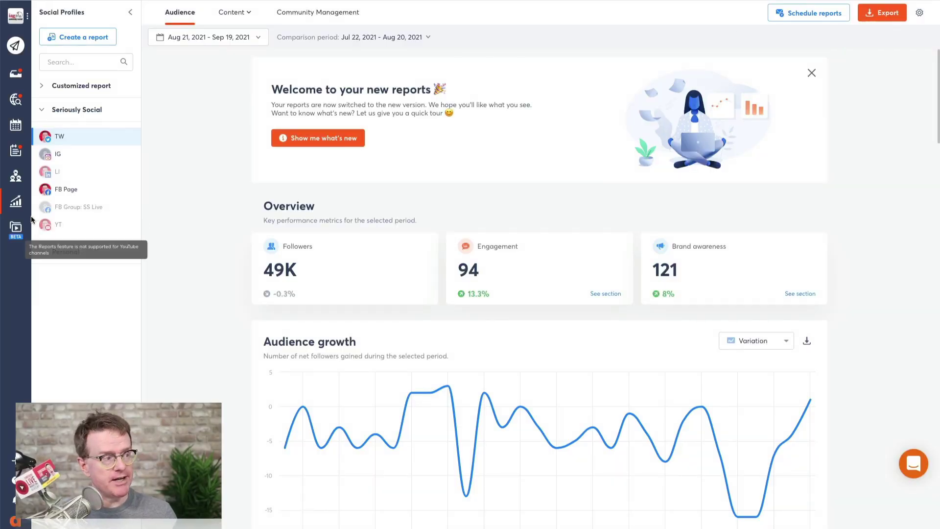
Start a new custom report from the Reports sidebar to see the report types.
click(89, 36)
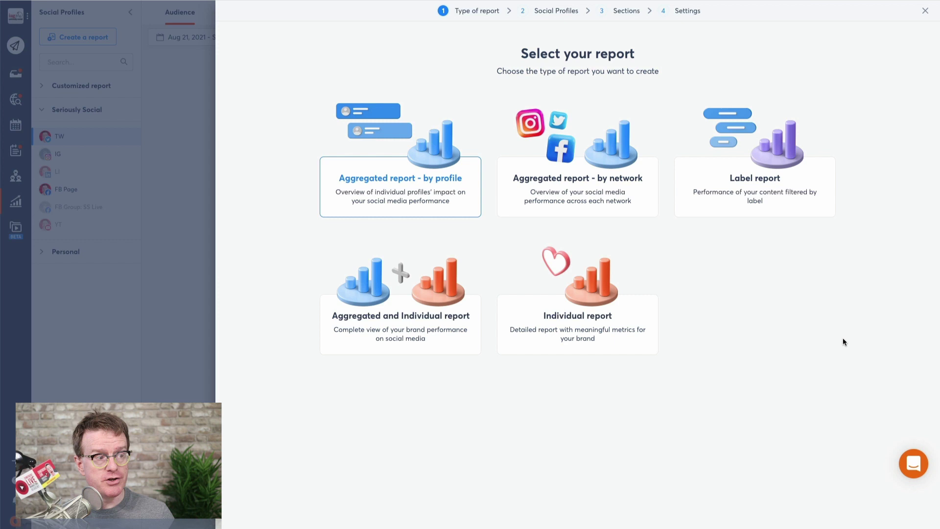
Choose the aggregated-by-profile report type and expand the Seriously Social profile group.
click(413, 176)
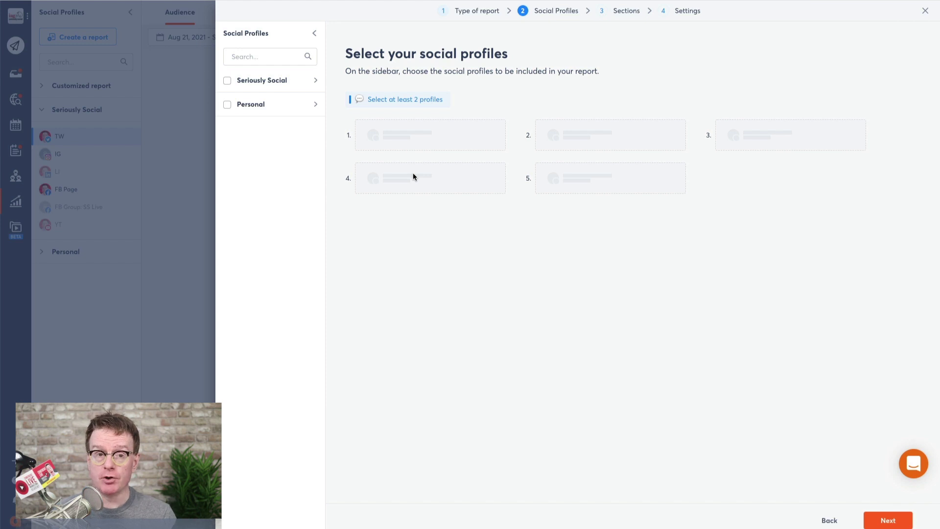
click(274, 80)
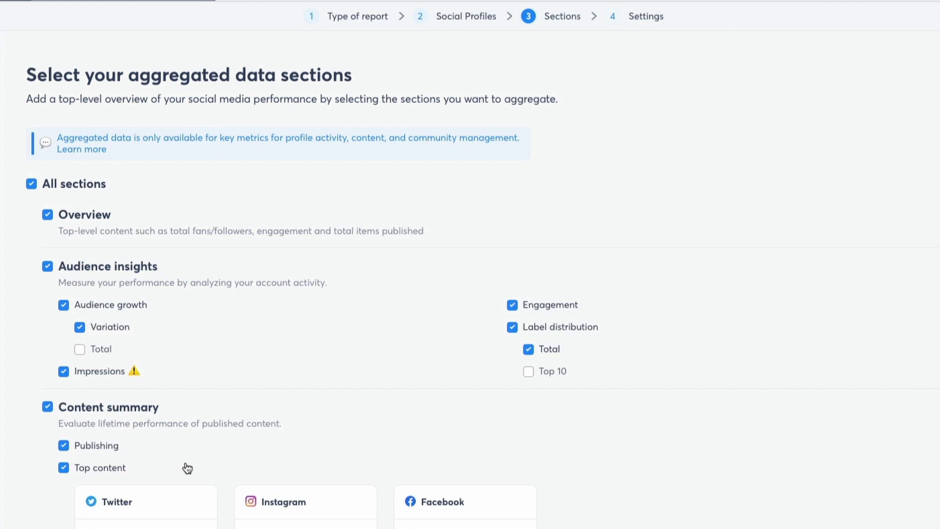
scroll(187, 469, down, 1)
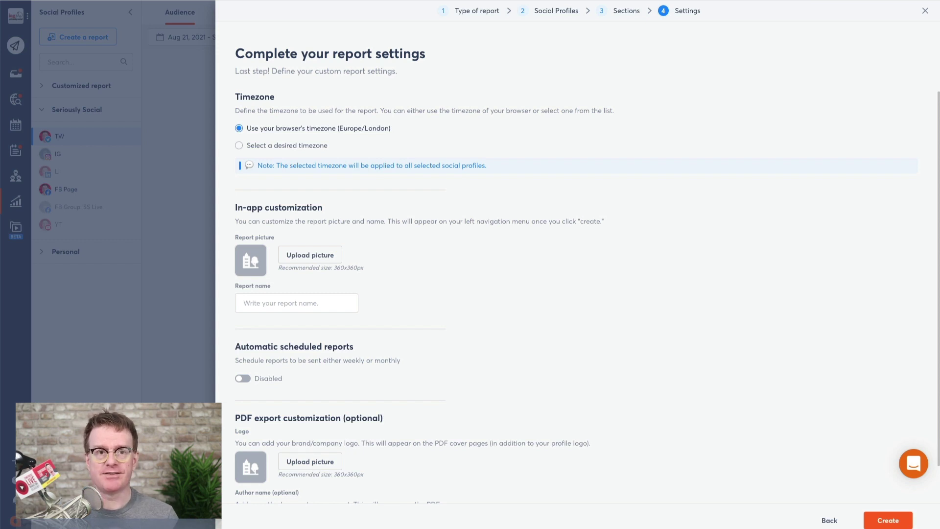
Keep the browser timezone and name the report 'Confident Live Report'.
click(284, 145)
click(284, 128)
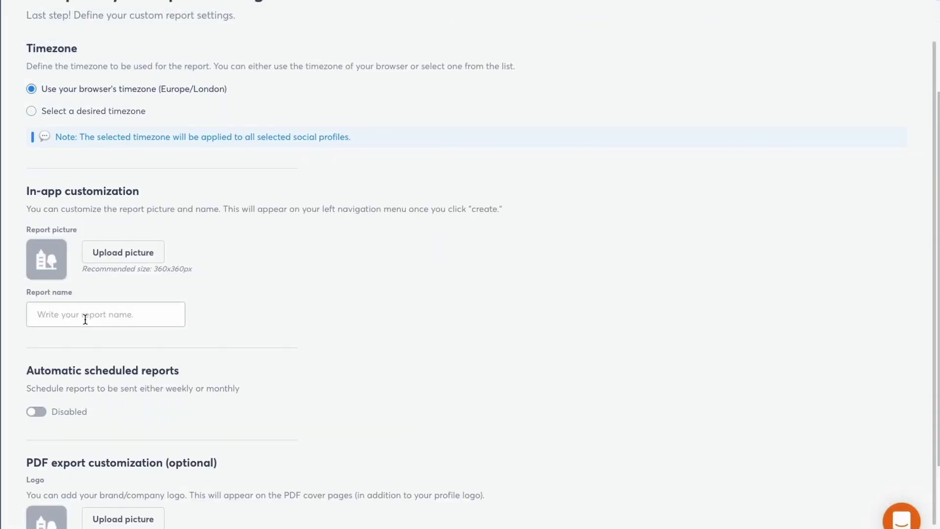
click(86, 320)
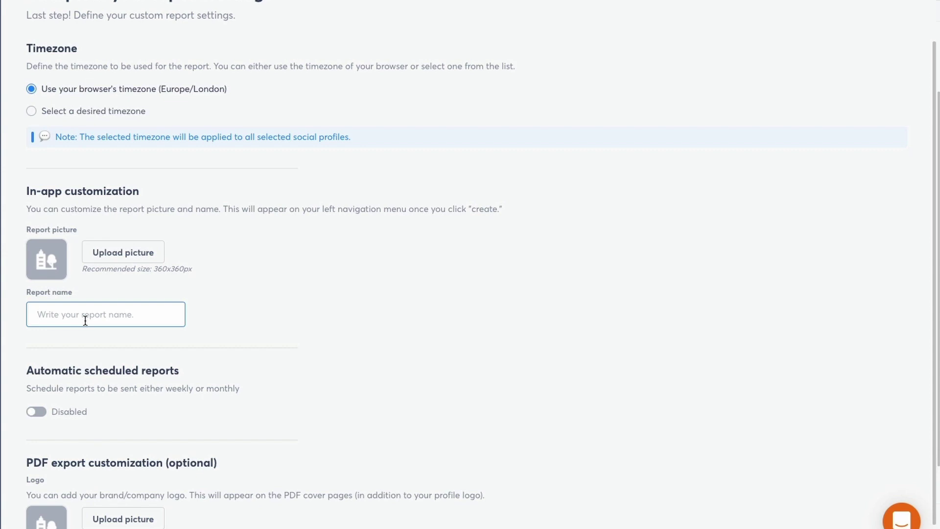
text(Confident Live Report)
Try uploading a report picture, then cancel the file picker without uploading.
scroll(792, 434, down, 1)
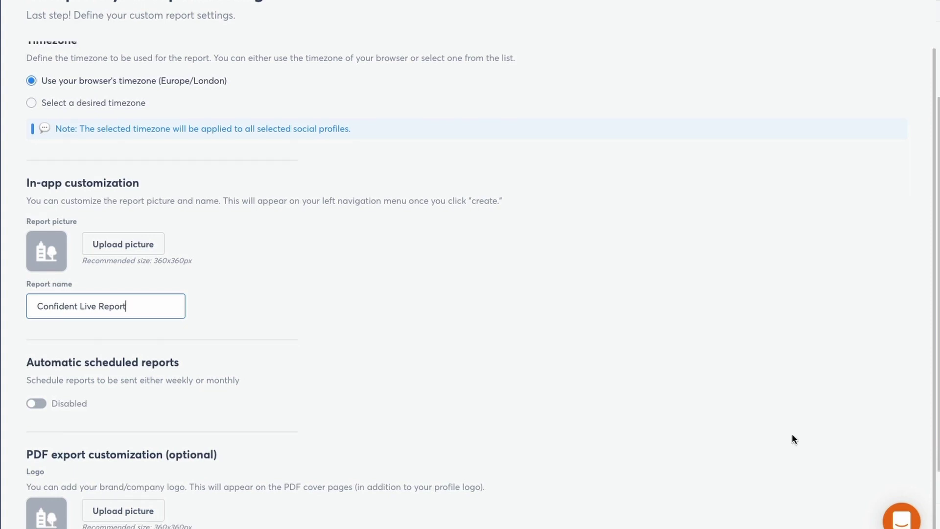
click(162, 248)
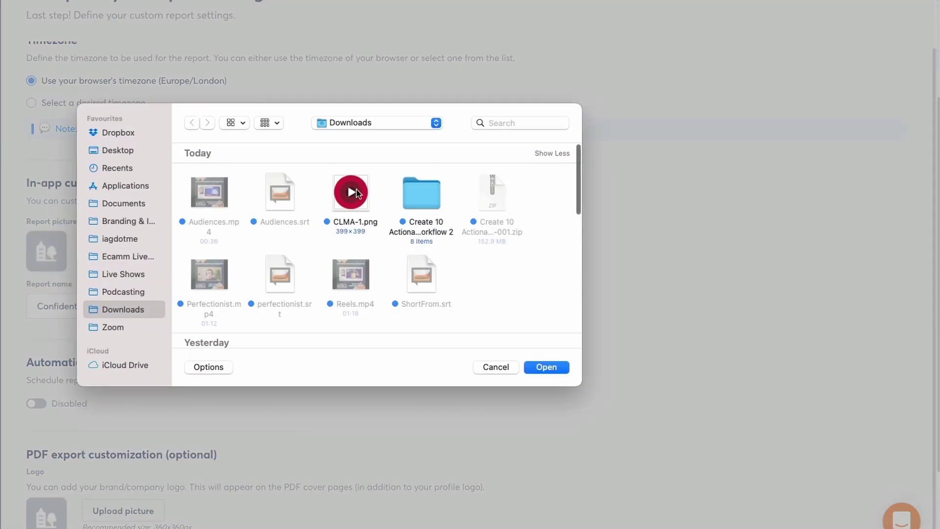
key(Escape)
Turn on automatic scheduled report emails and set the report language to Spanish.
click(37, 404)
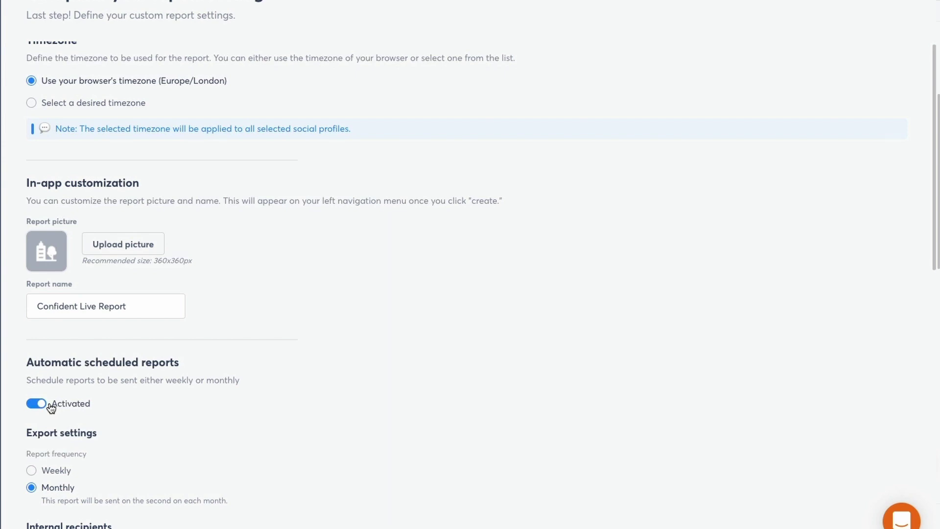
scroll(135, 478, down, 6)
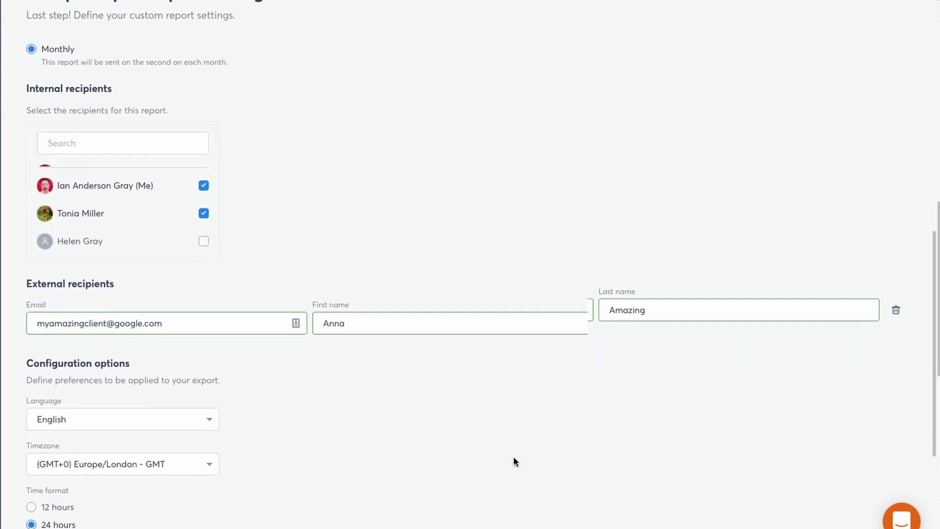
scroll(514, 459, down, 1)
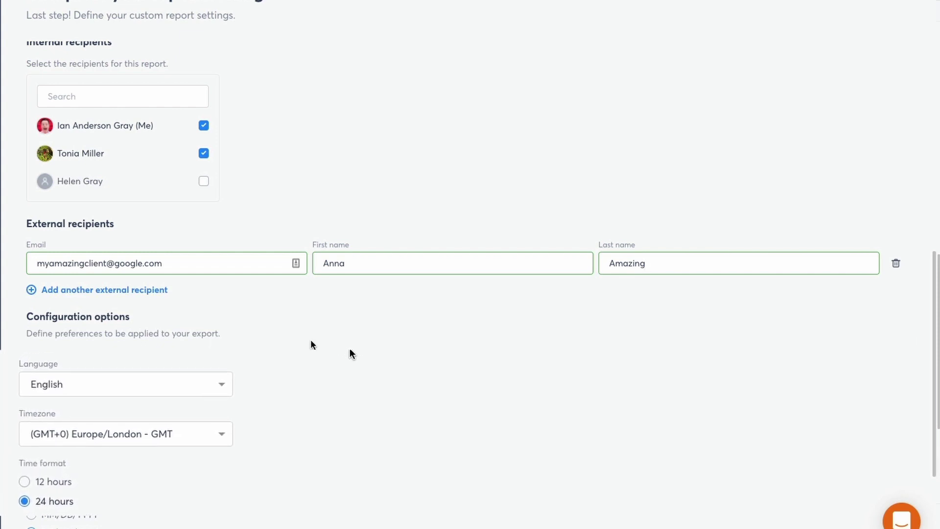
click(163, 385)
click(116, 488)
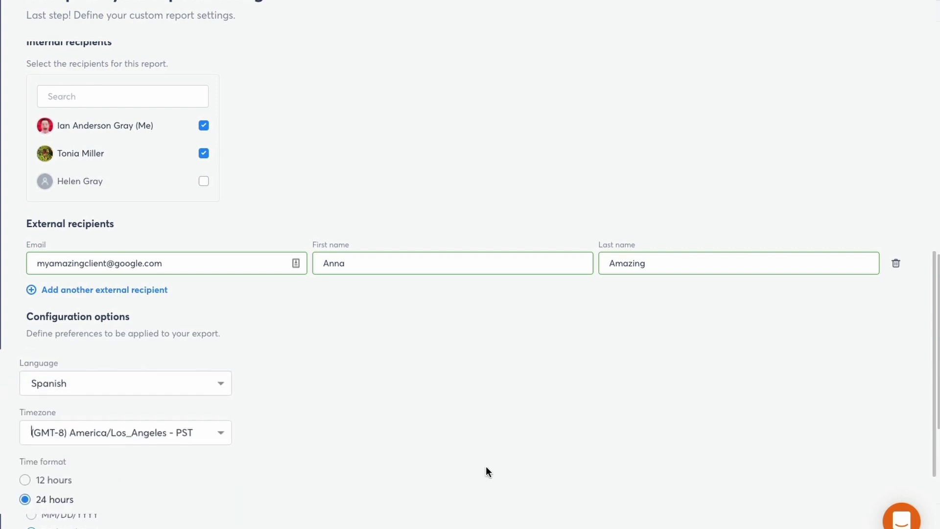
Add a logo for the PDF report cover pages.
scroll(171, 435, down, 2)
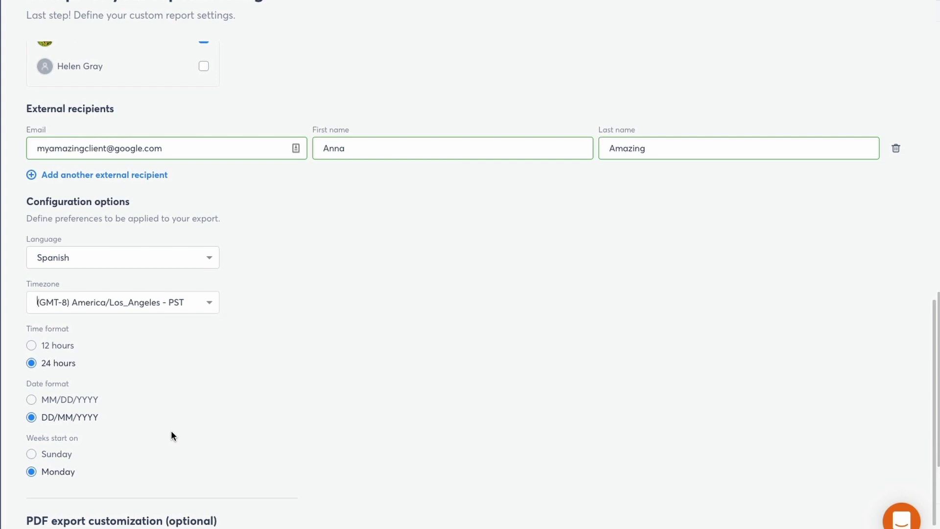
scroll(672, 417, down, 2)
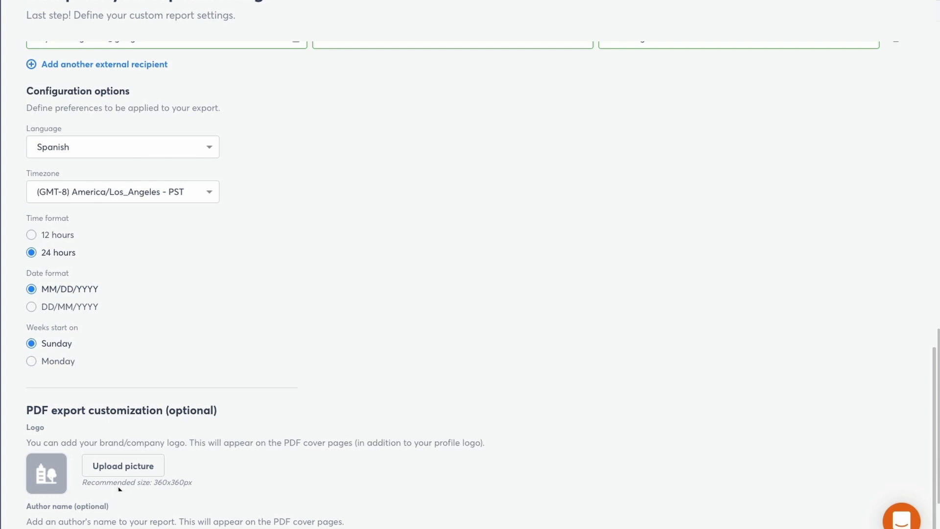
click(125, 466)
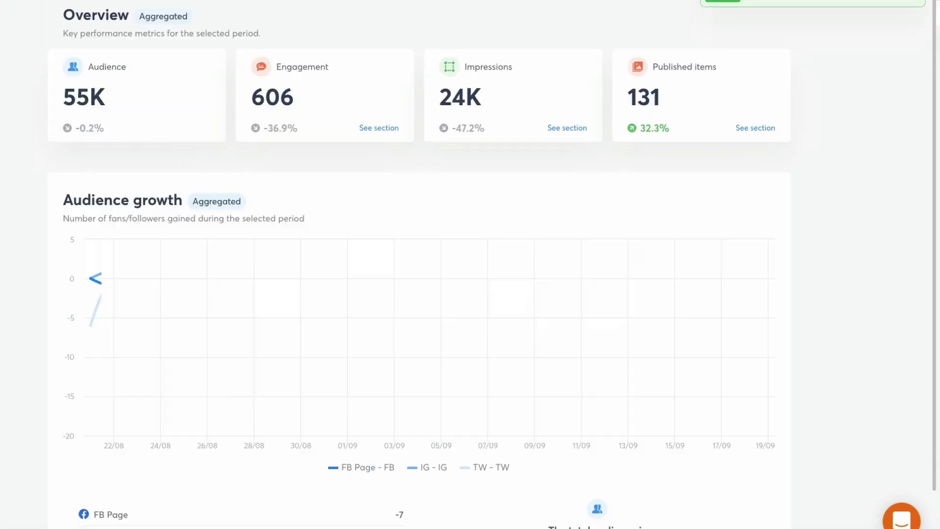
Scroll through the Overview, Impressions, Publishing, Top content and Replies sent sections (188 replies).
mouse_move(731, 274)
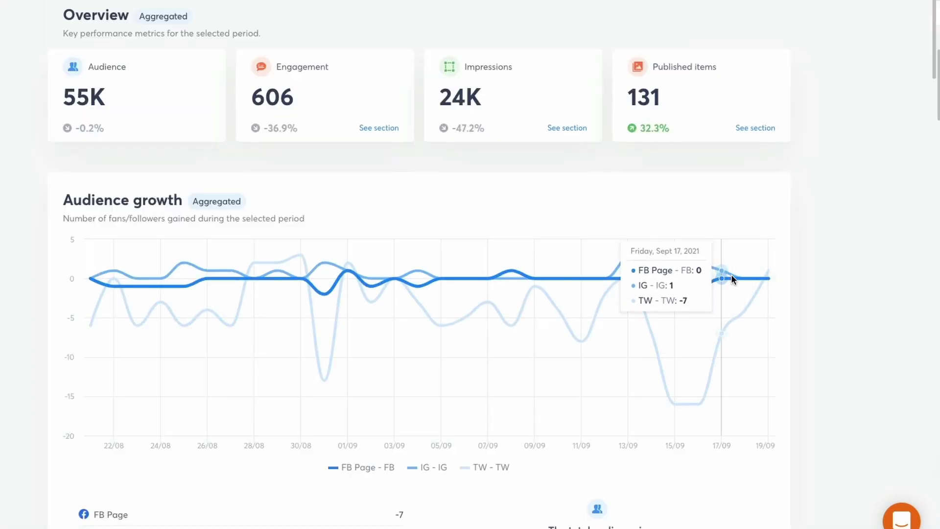
scroll(730, 275, down, 2)
scroll(733, 279, down, 5)
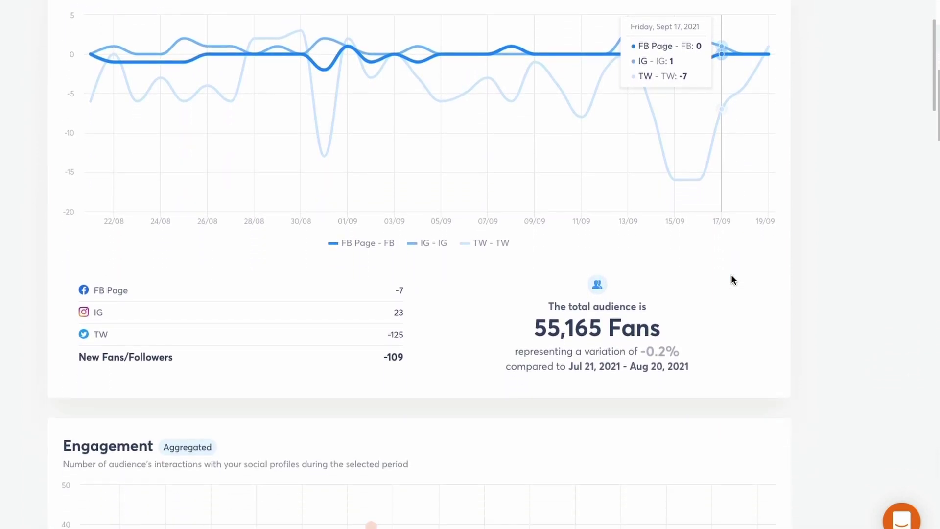
scroll(733, 279, down, 6)
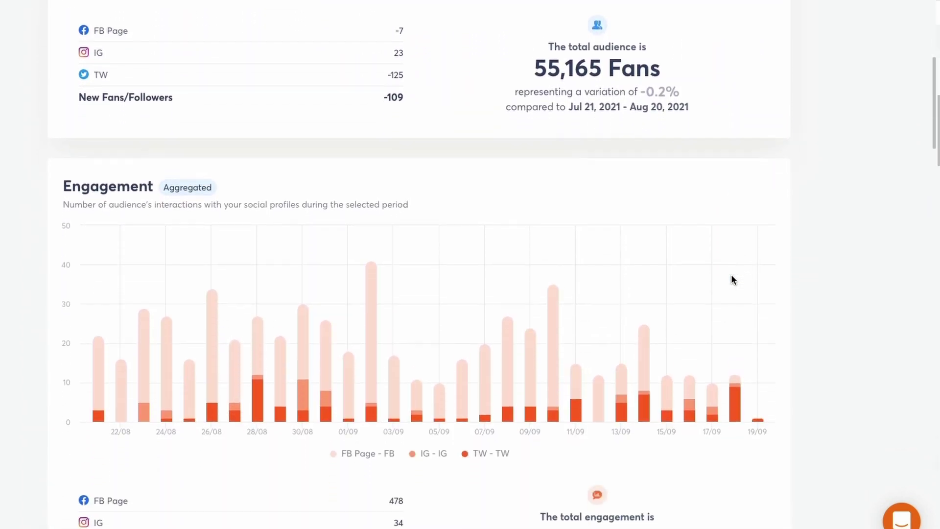
scroll(733, 279, down, 14)
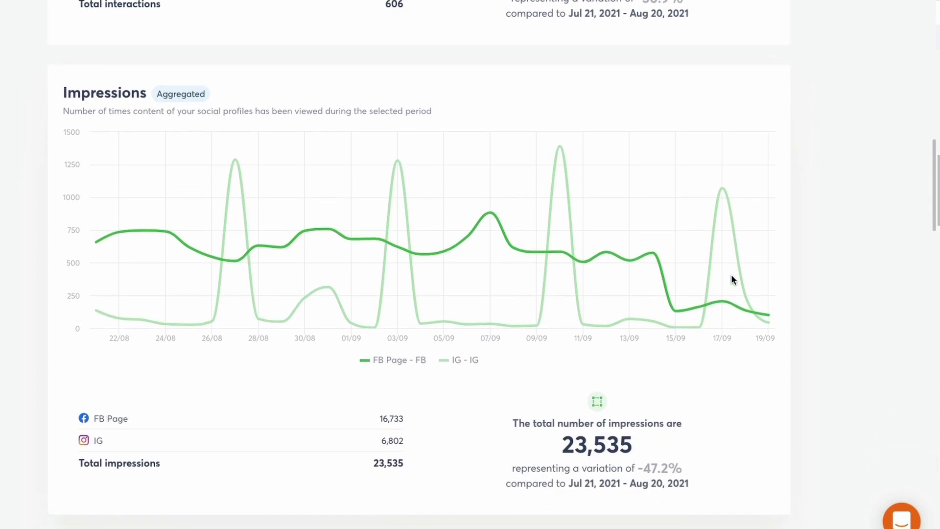
scroll(733, 280, down, 17)
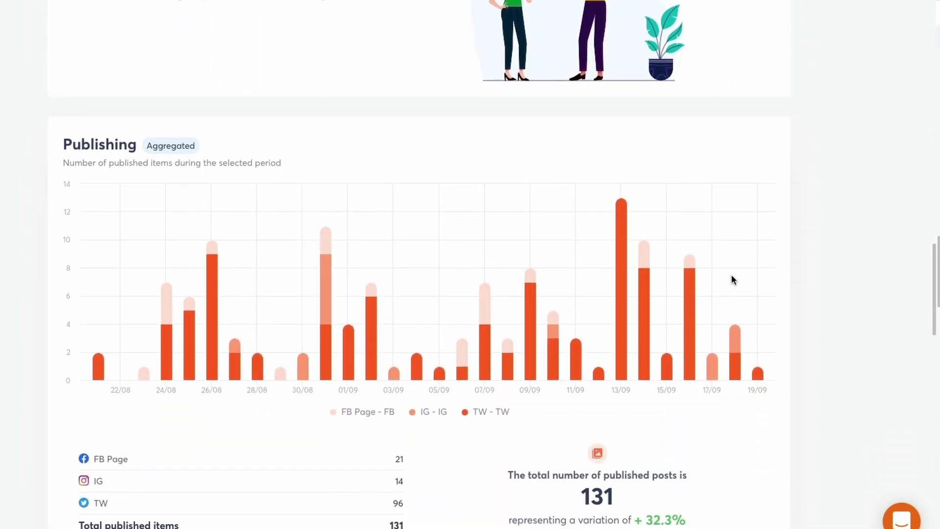
scroll(733, 279, down, 16)
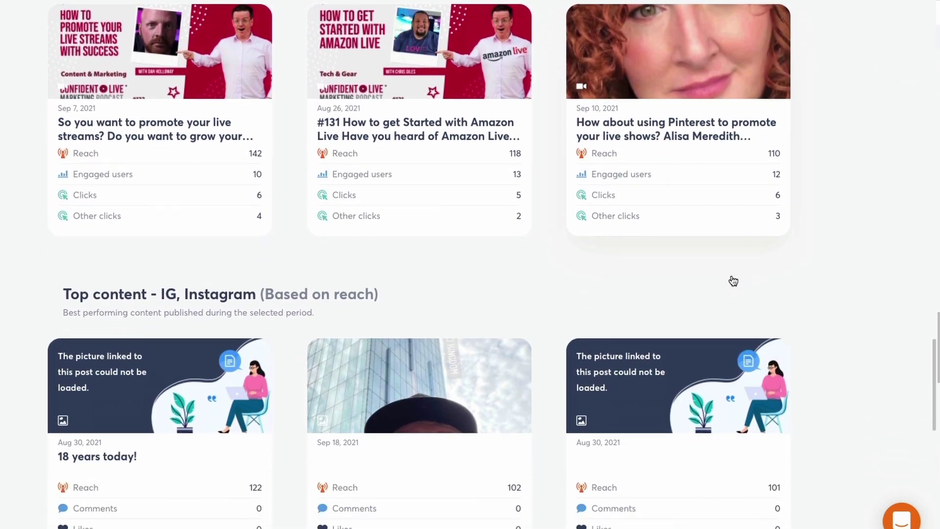
scroll(733, 280, down, 16)
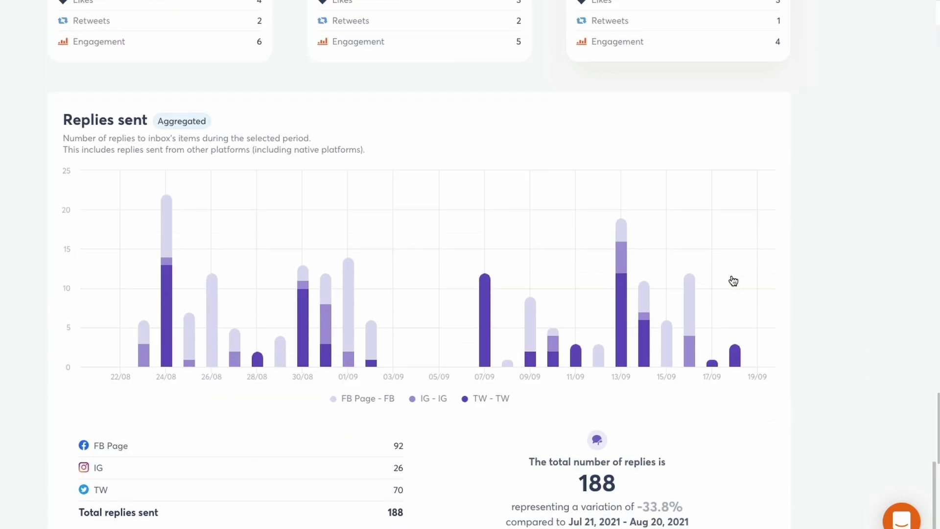
scroll(733, 279, down, 5)
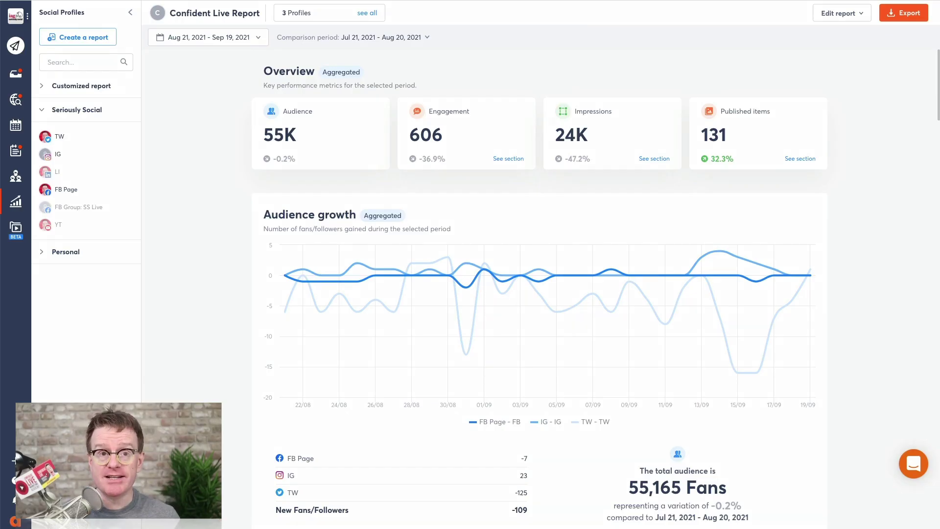
Pick July 6 to July 25, 2021 as the comparison period in the calendar.
click(403, 40)
click(297, 123)
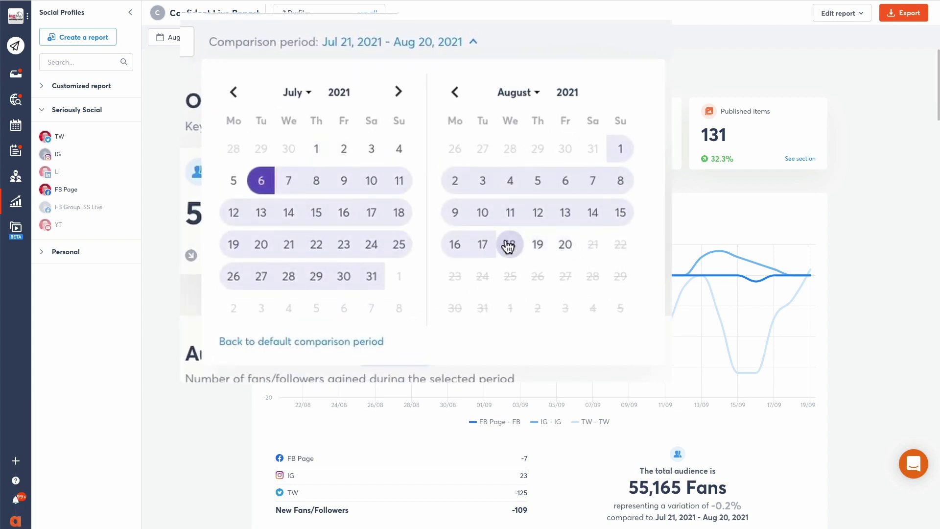
click(400, 244)
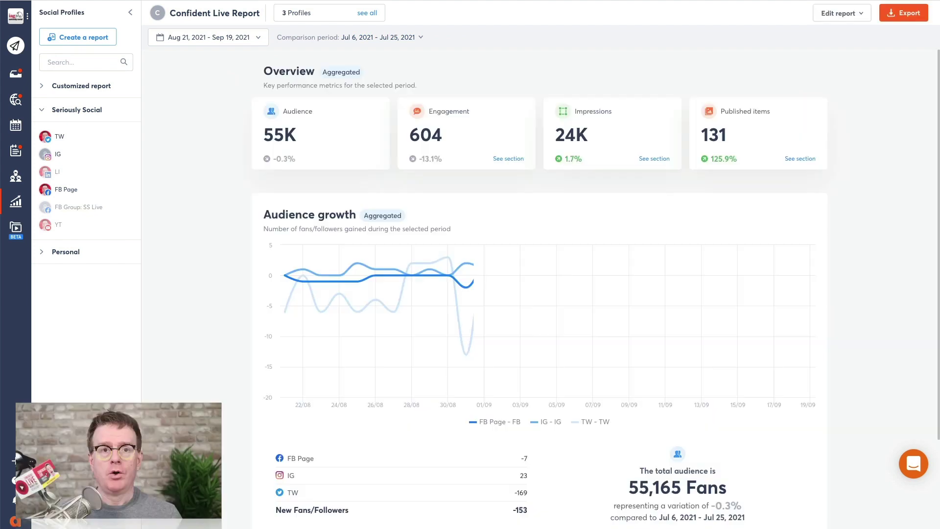